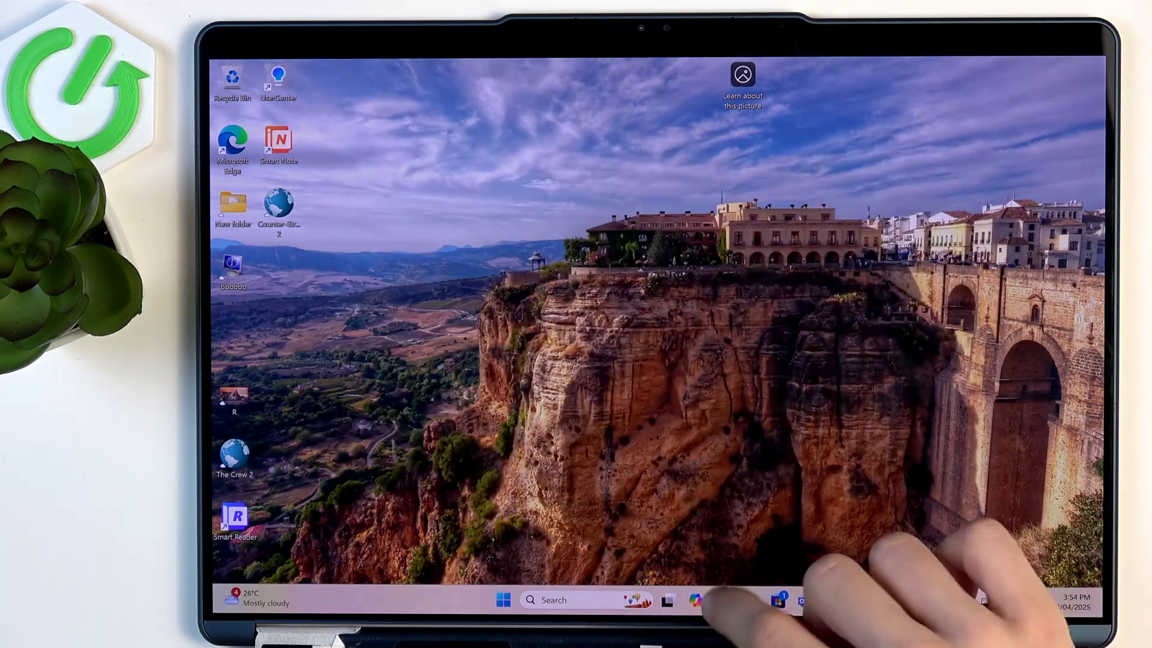
- Browse the Downloads, Desktop and Pictures folders, then check the desktop image's context menu
left_click(723, 600)
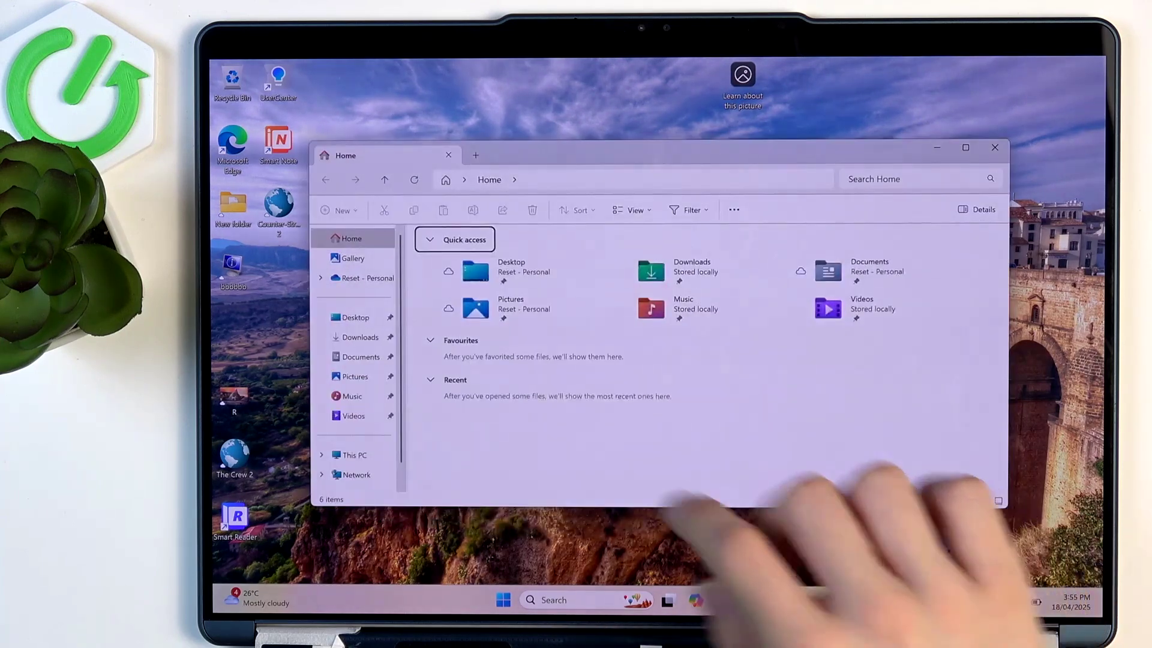
left_click(349, 313)
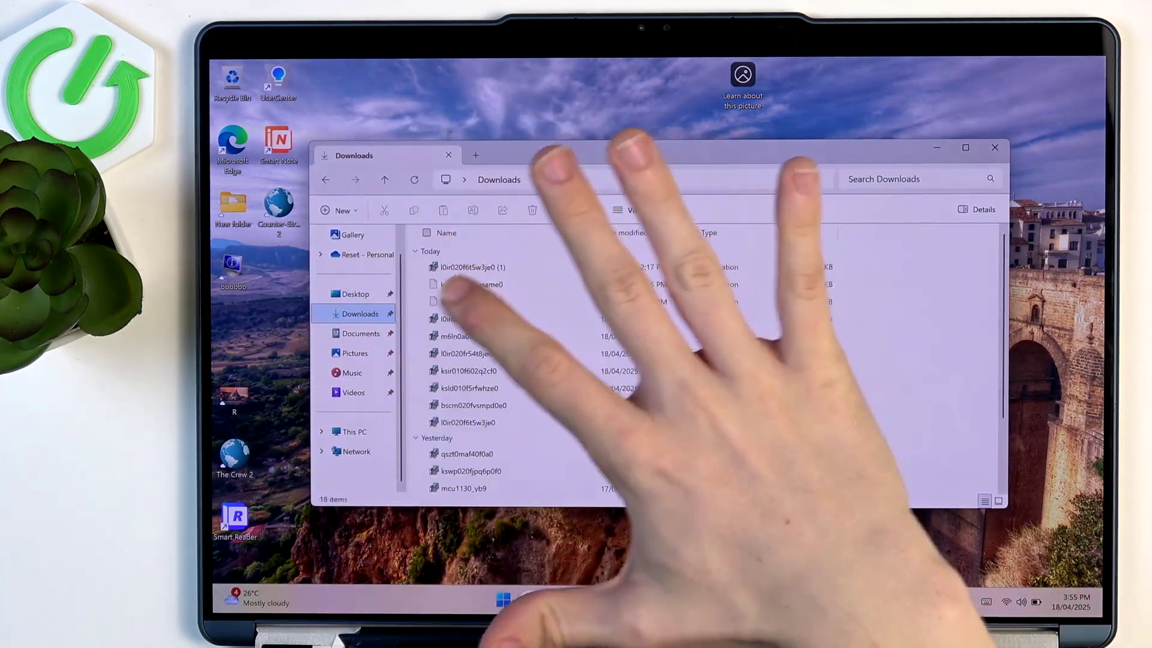
left_click(356, 293)
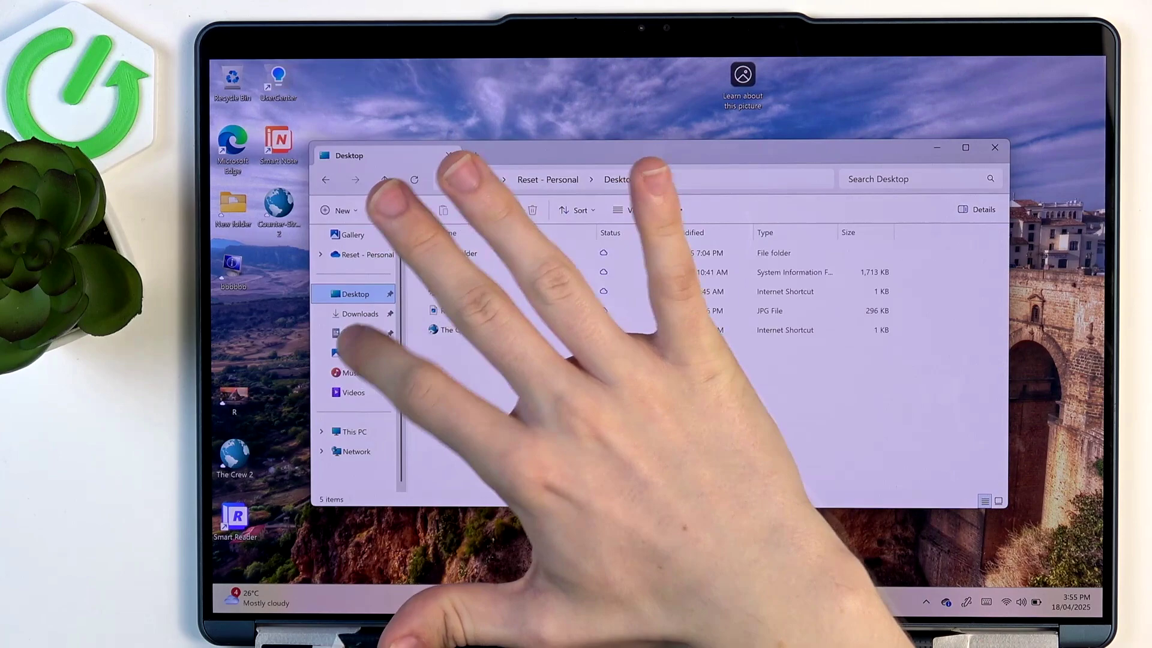
left_click(354, 353)
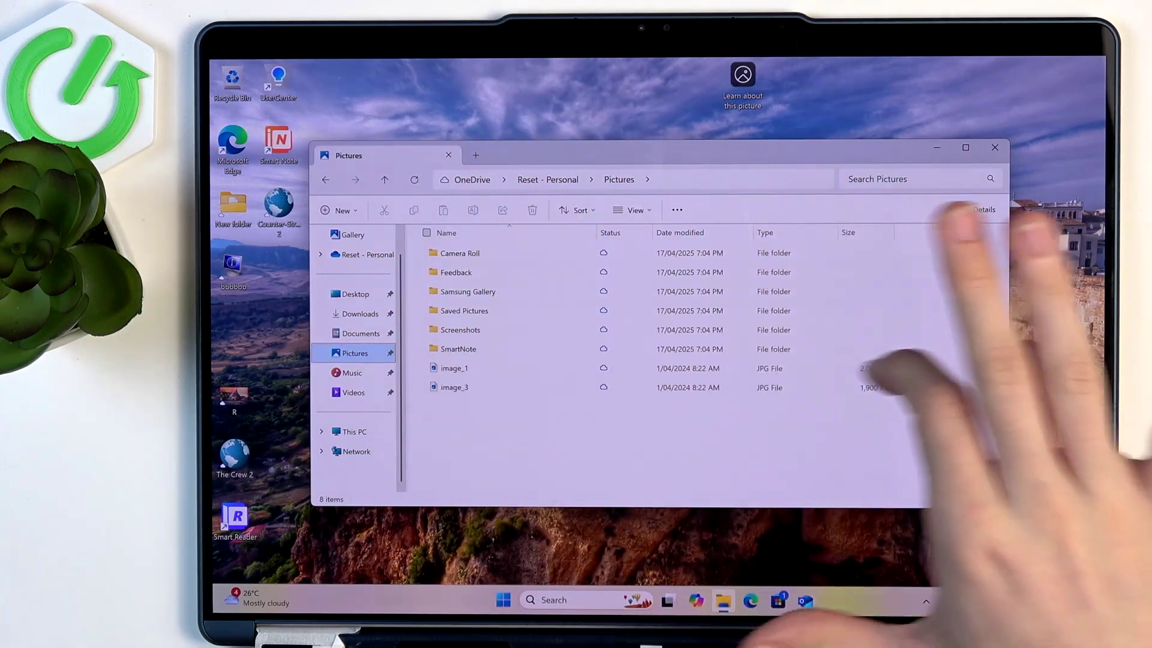
left_click(994, 147)
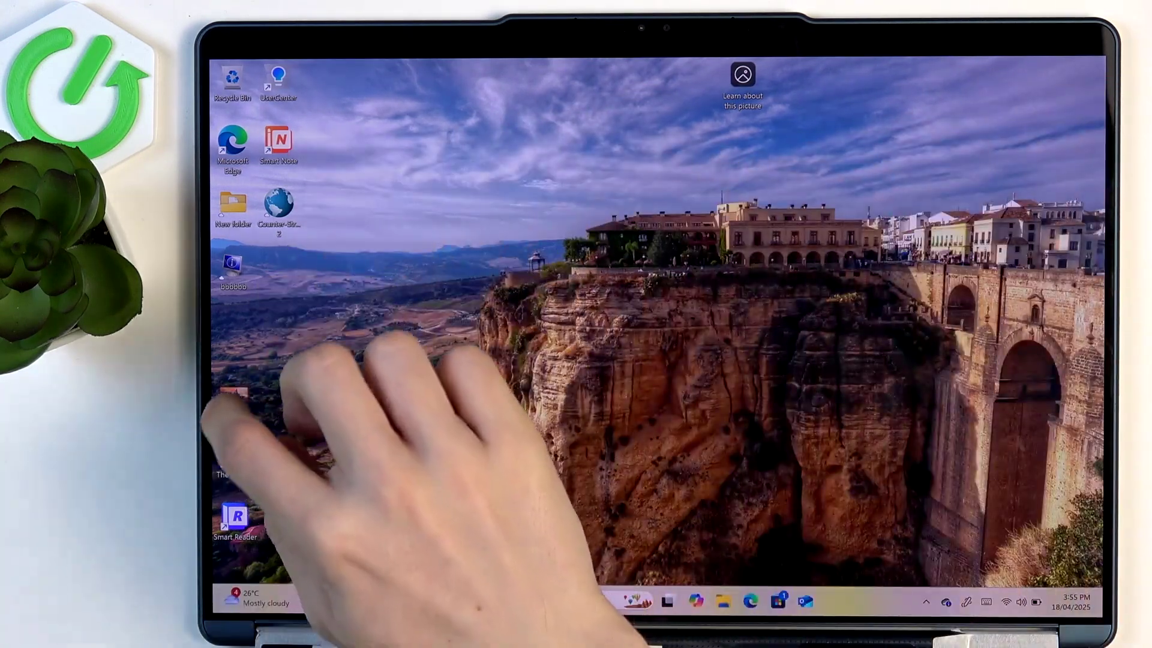
right_click(239, 391)
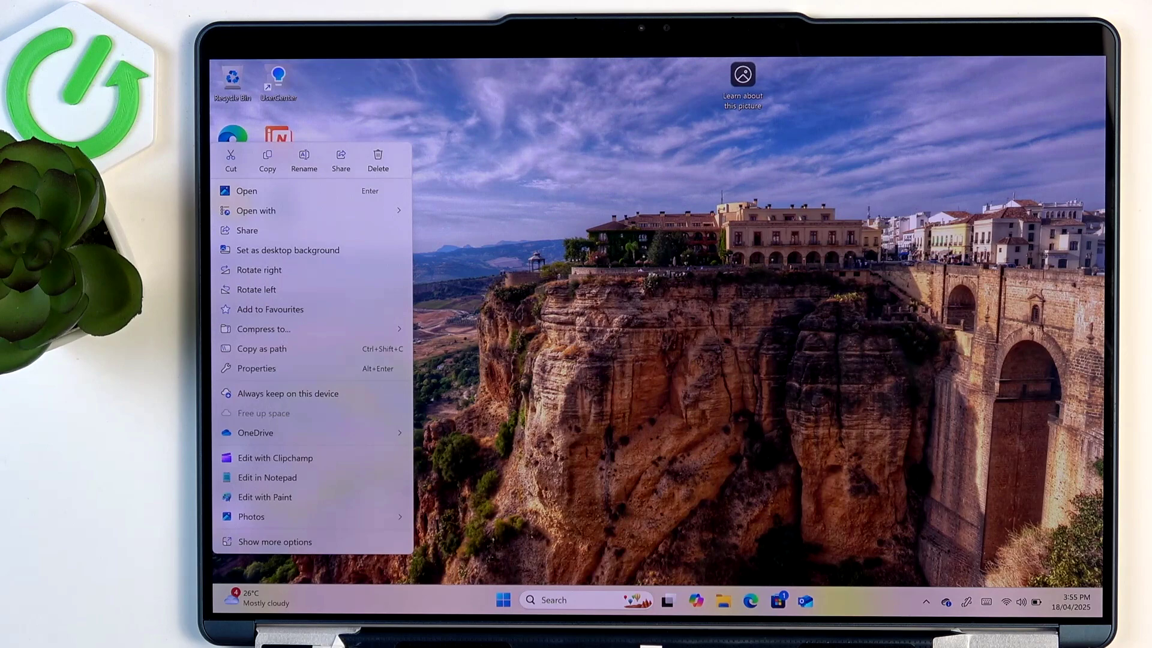
left_click(733, 441)
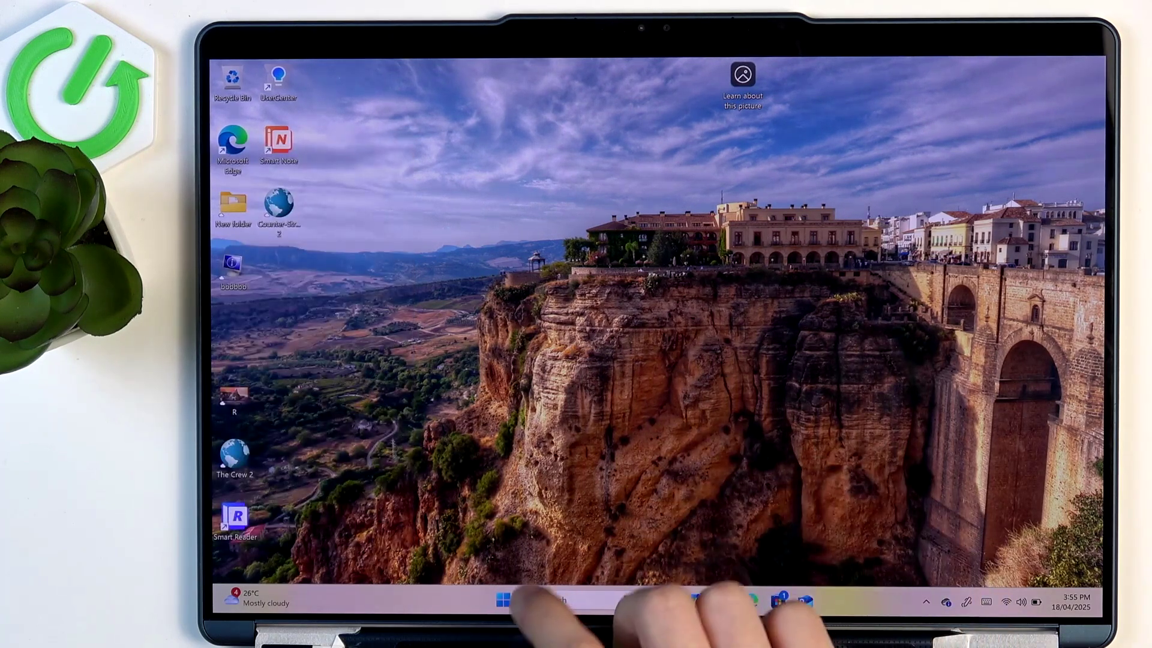
- Launch Settings from Start and go to Personalisation
left_click(504, 599)
left_click(721, 467)
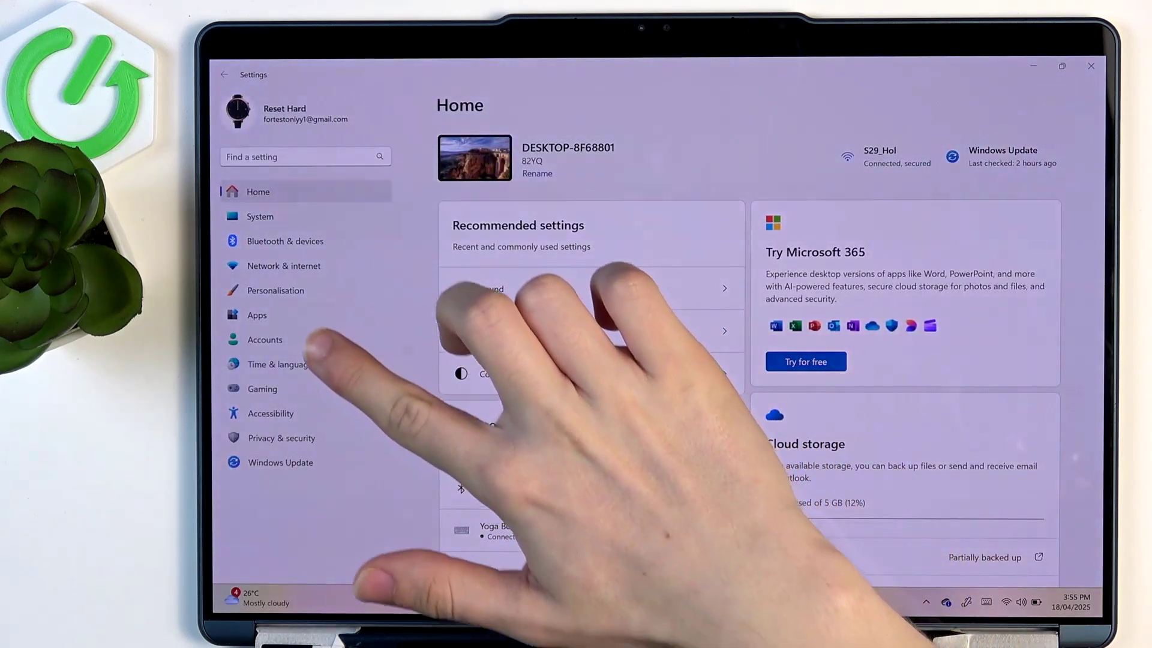
left_click(275, 290)
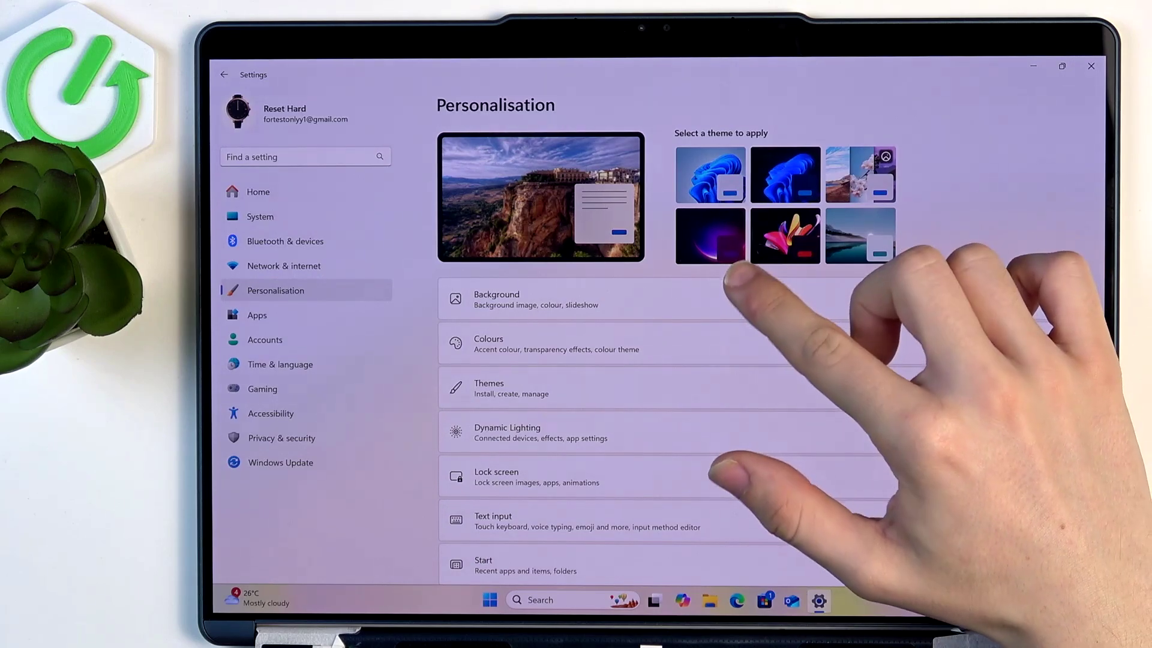
- Change the background from Windows spotlight to Picture using the light-blue bloom image
left_click(809, 299)
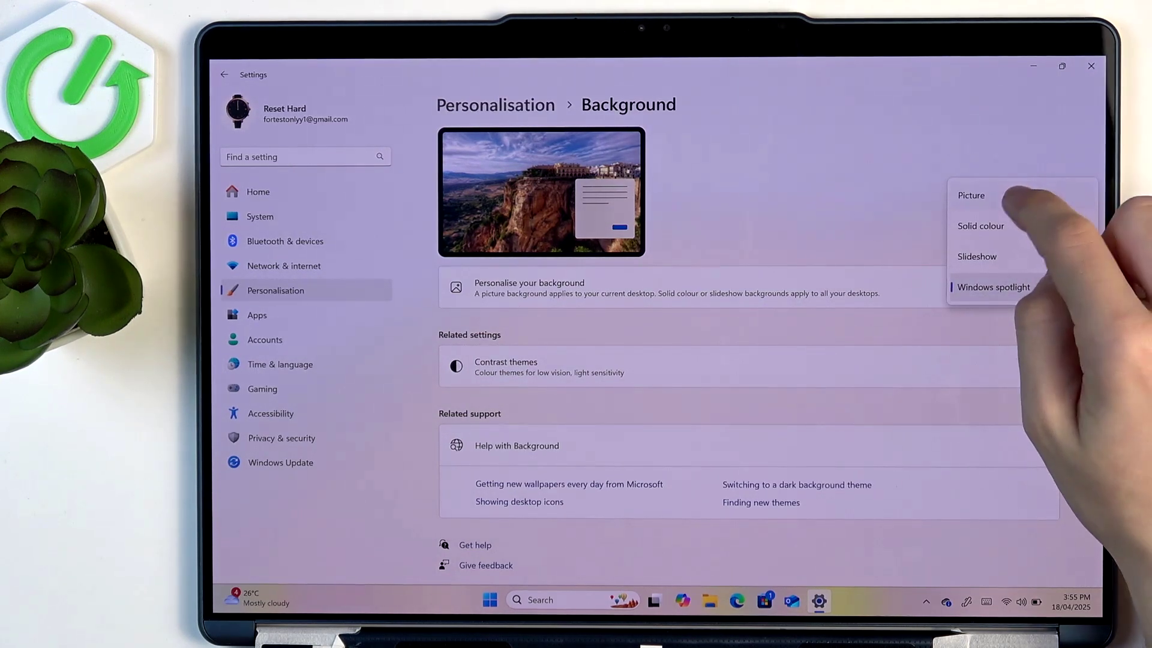
left_click(989, 195)
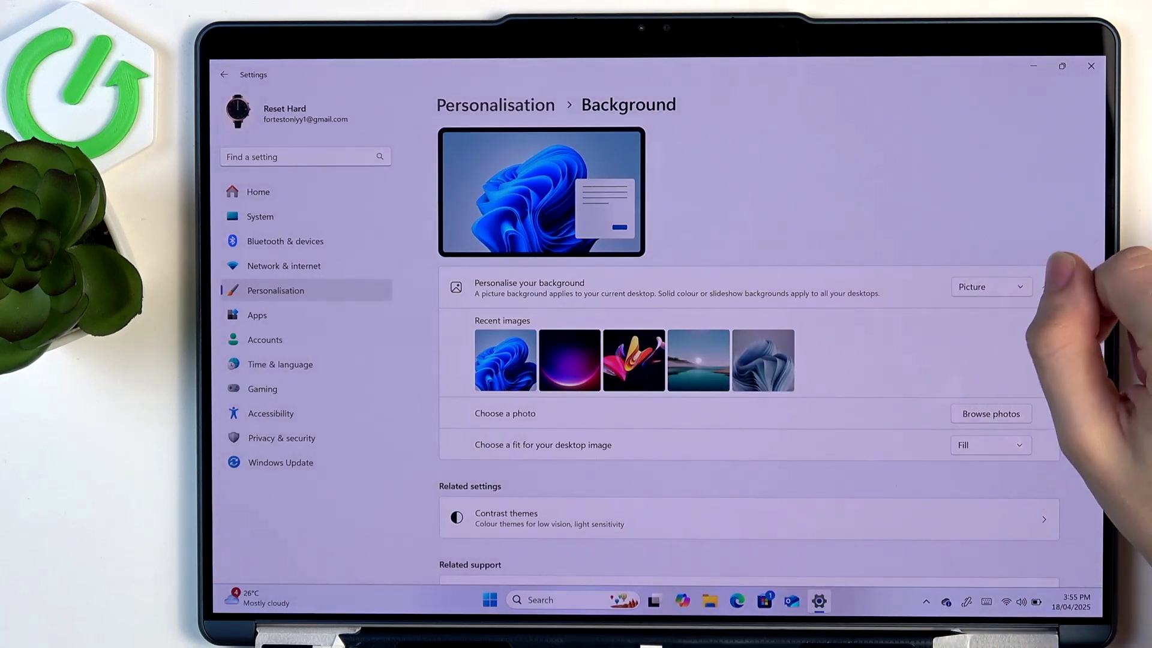
left_click(763, 360)
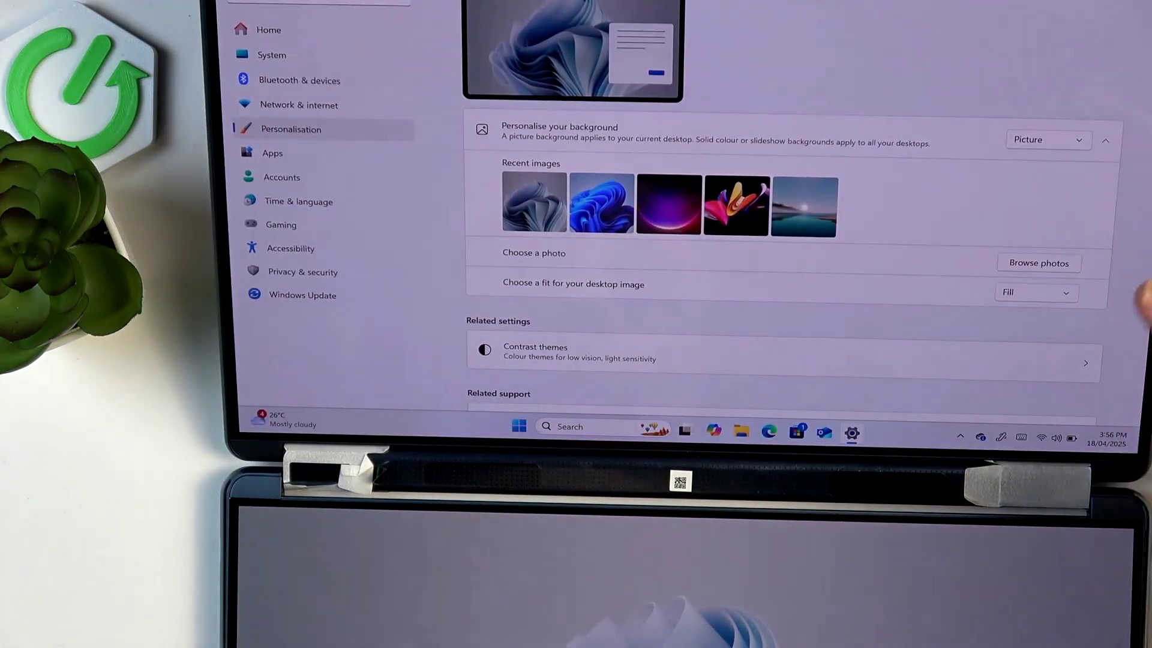
left_click(1035, 291)
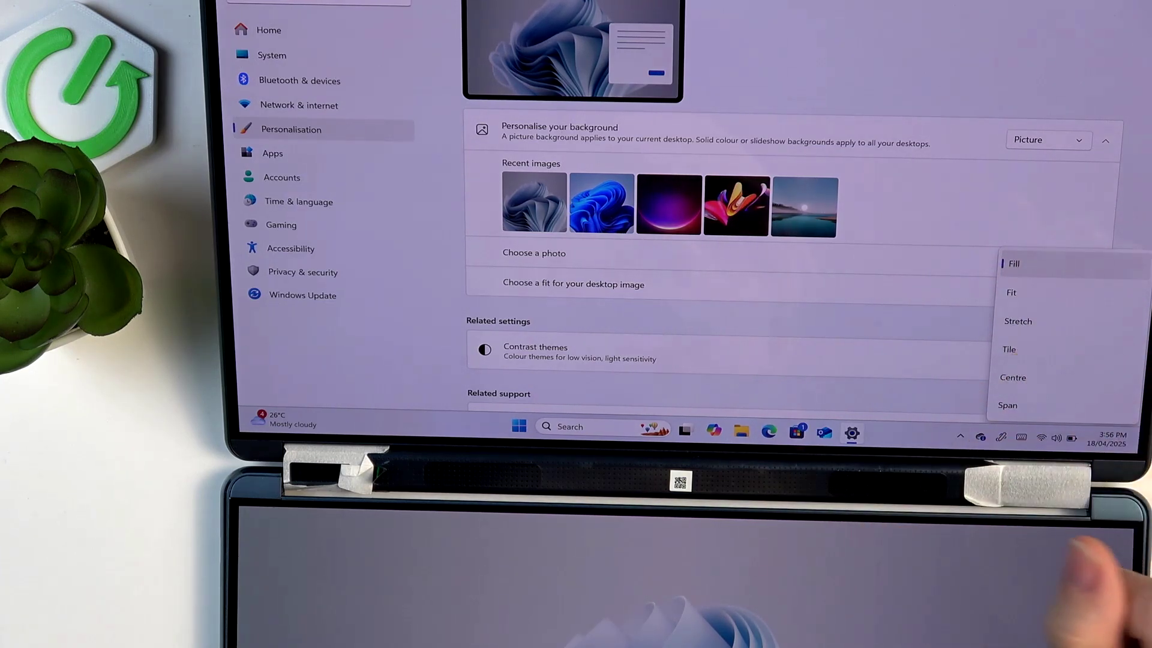
left_click(1011, 293)
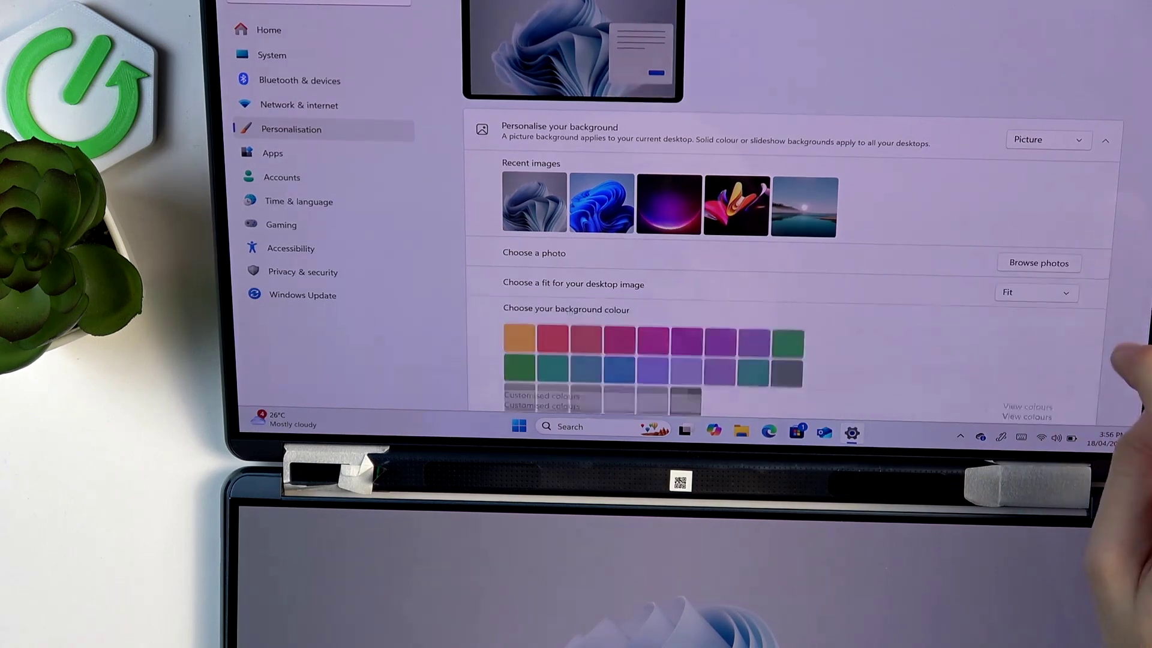
left_click(1035, 291)
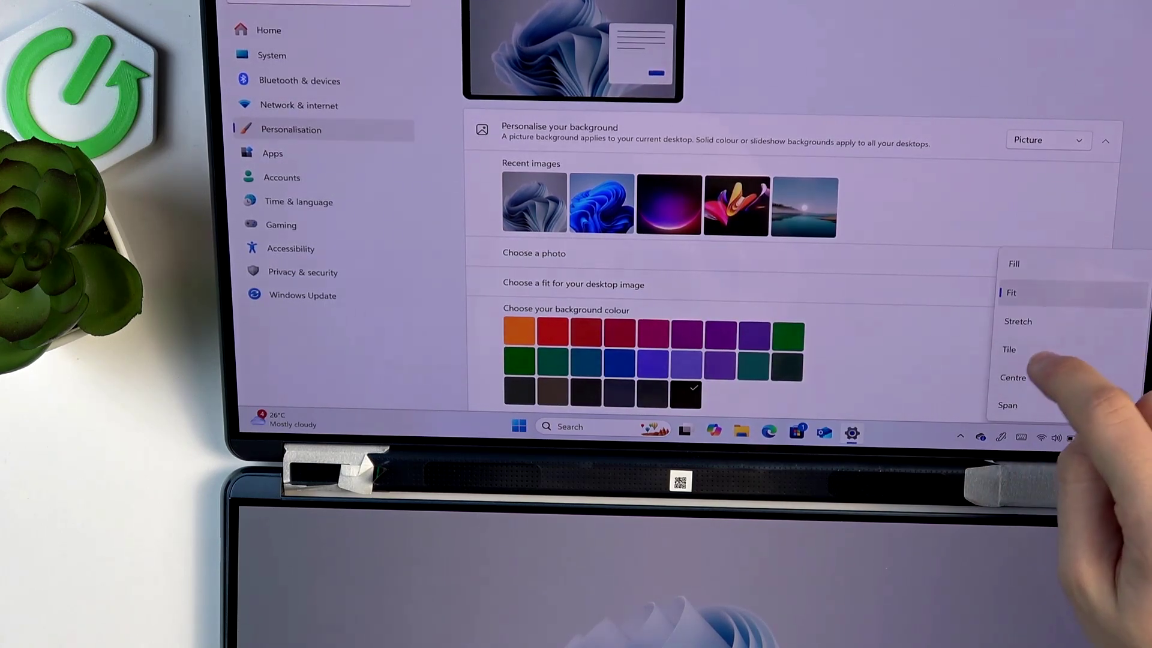
left_click(1009, 349)
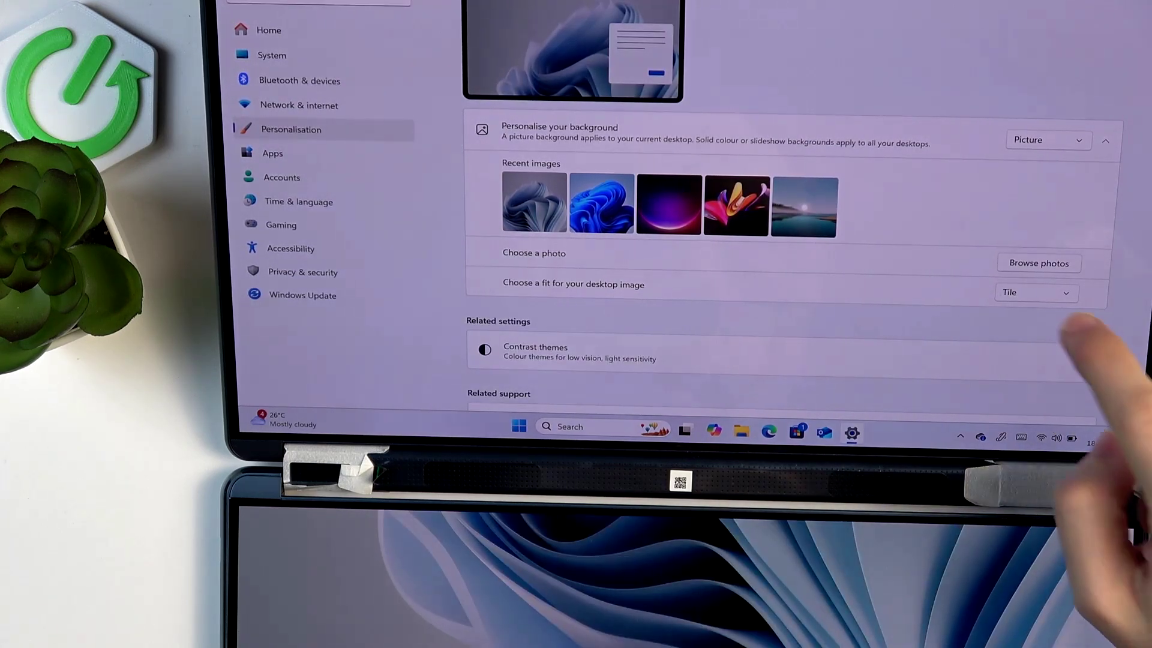
left_click(1035, 292)
left_click(1013, 202)
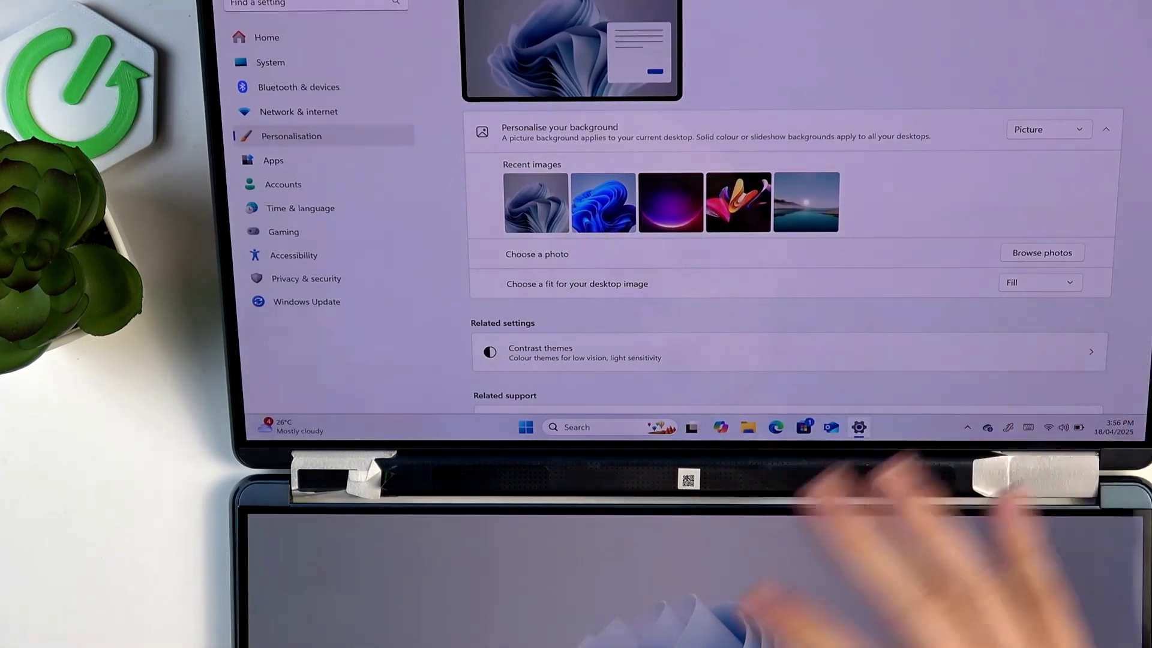
left_click(1044, 283)
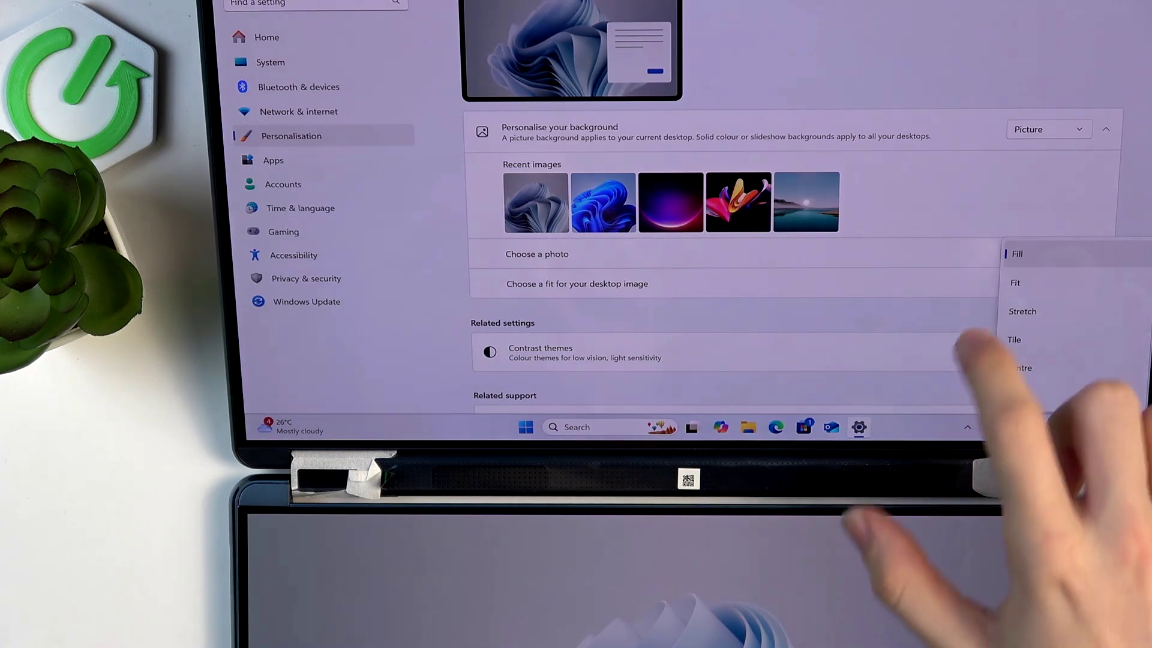
left_click(1015, 283)
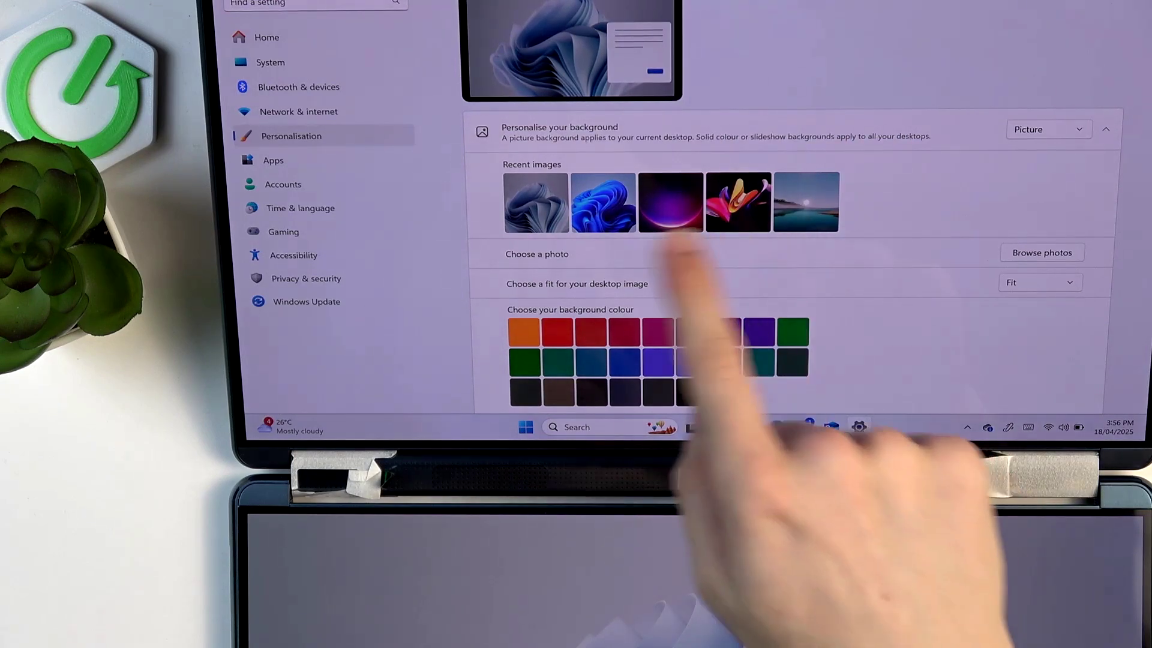
left_click(1039, 282)
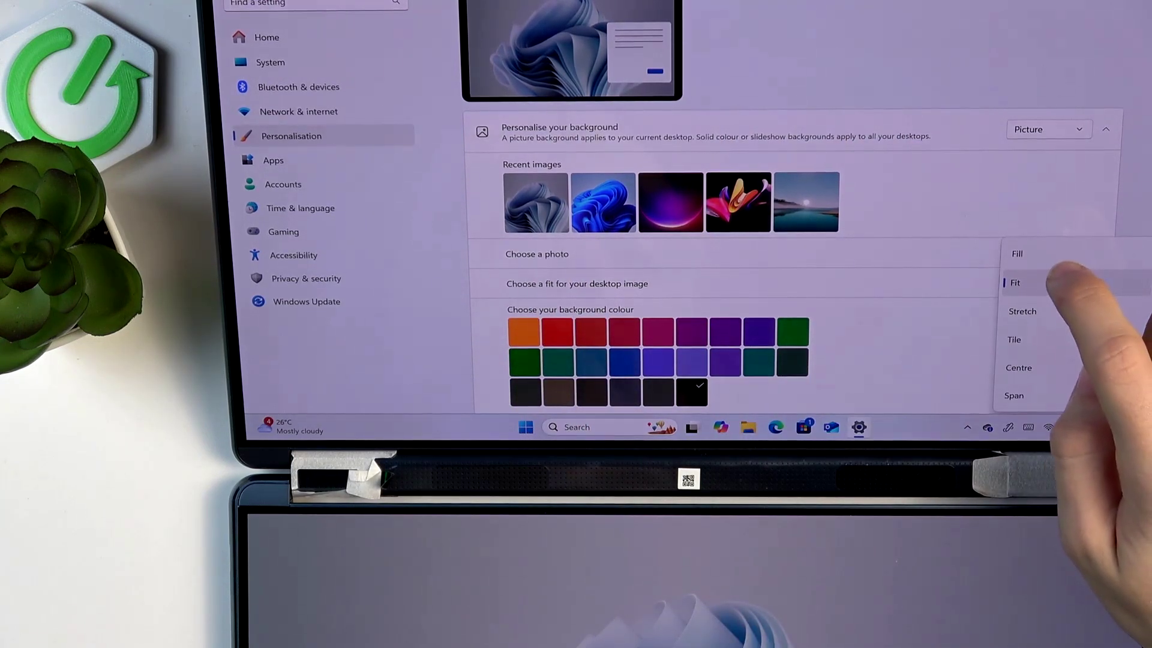
left_click(1017, 254)
- Try the Solid colour and Slideshow background types, including the slideshow change interval
left_click(1046, 128)
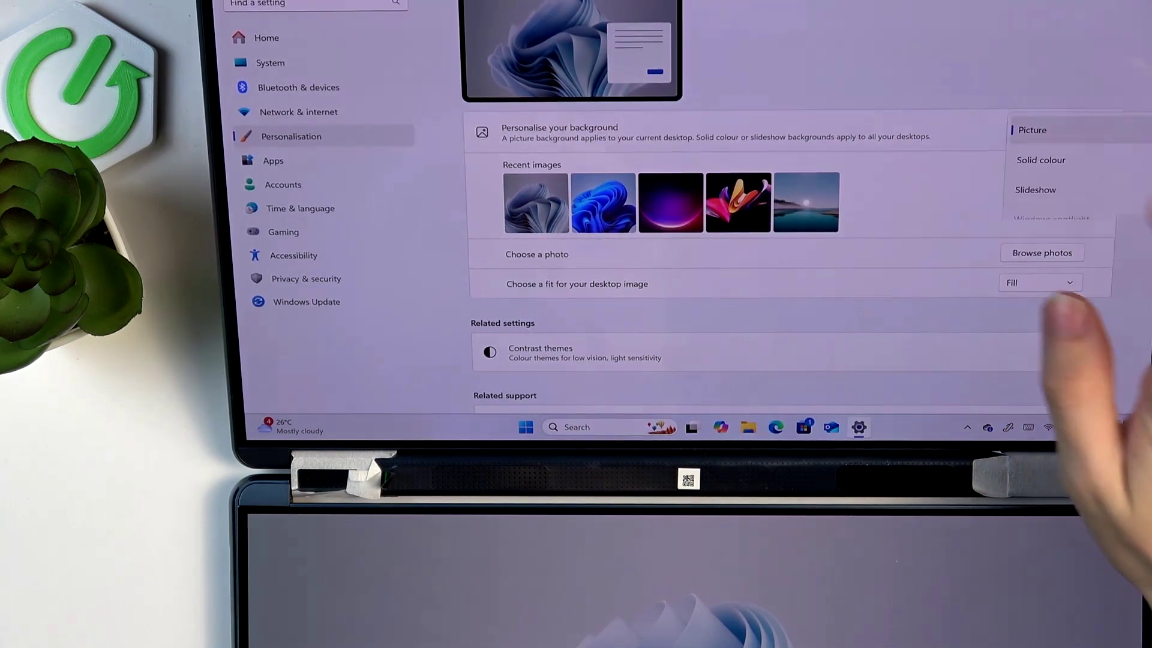
left_click(1035, 157)
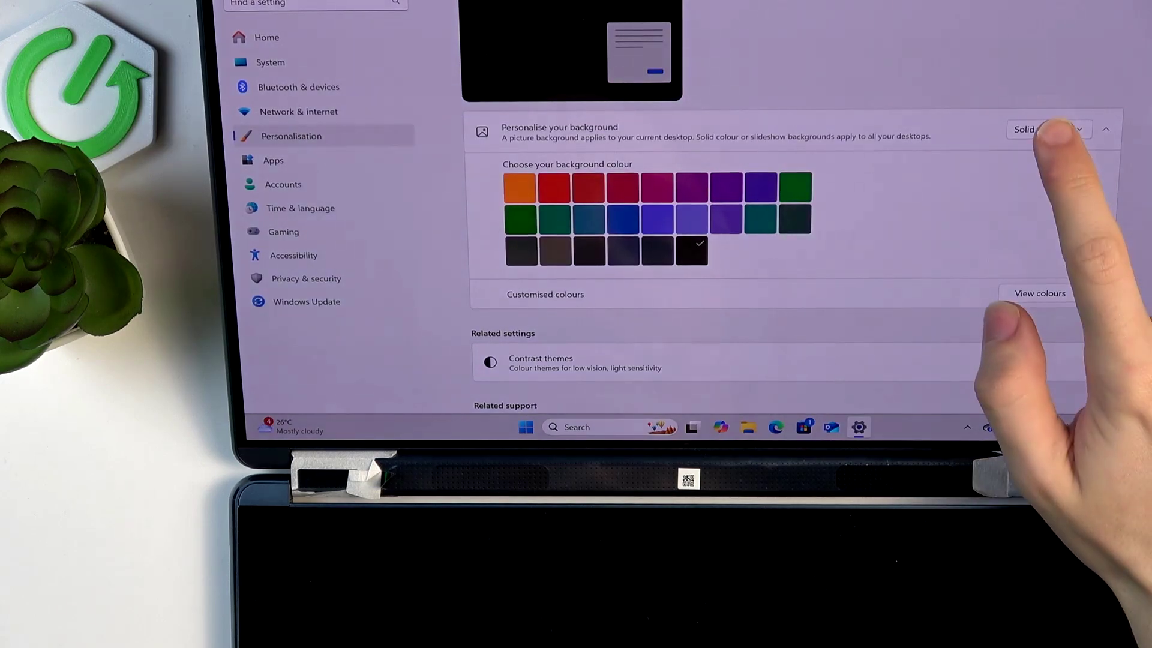
left_click(1047, 129)
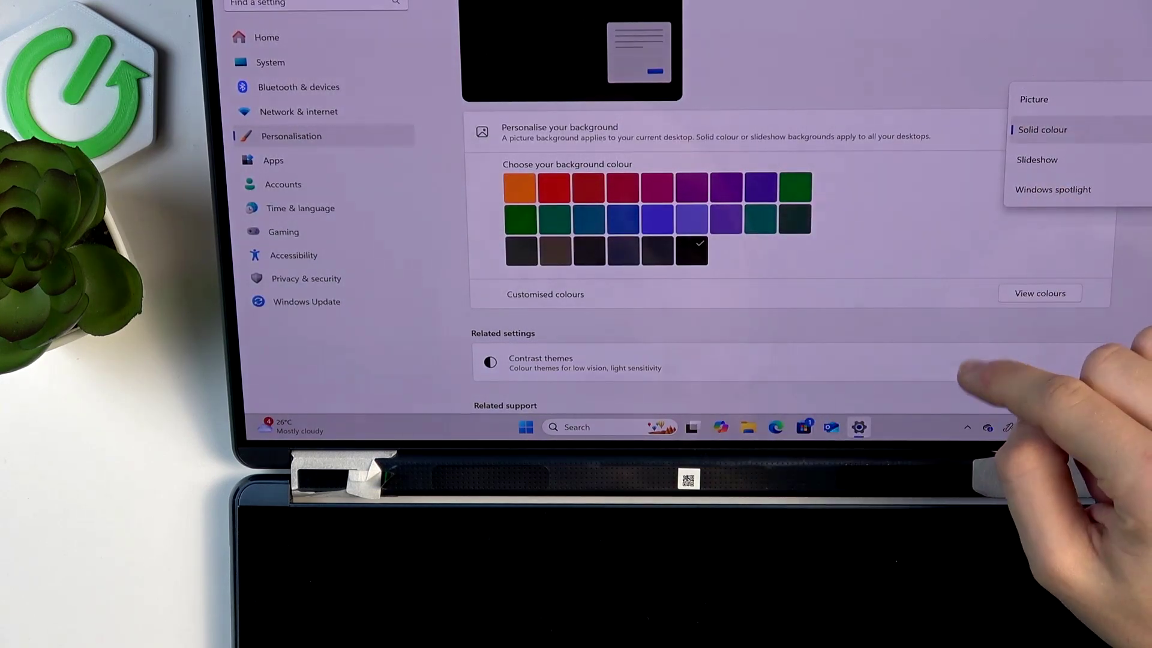
left_click(1036, 160)
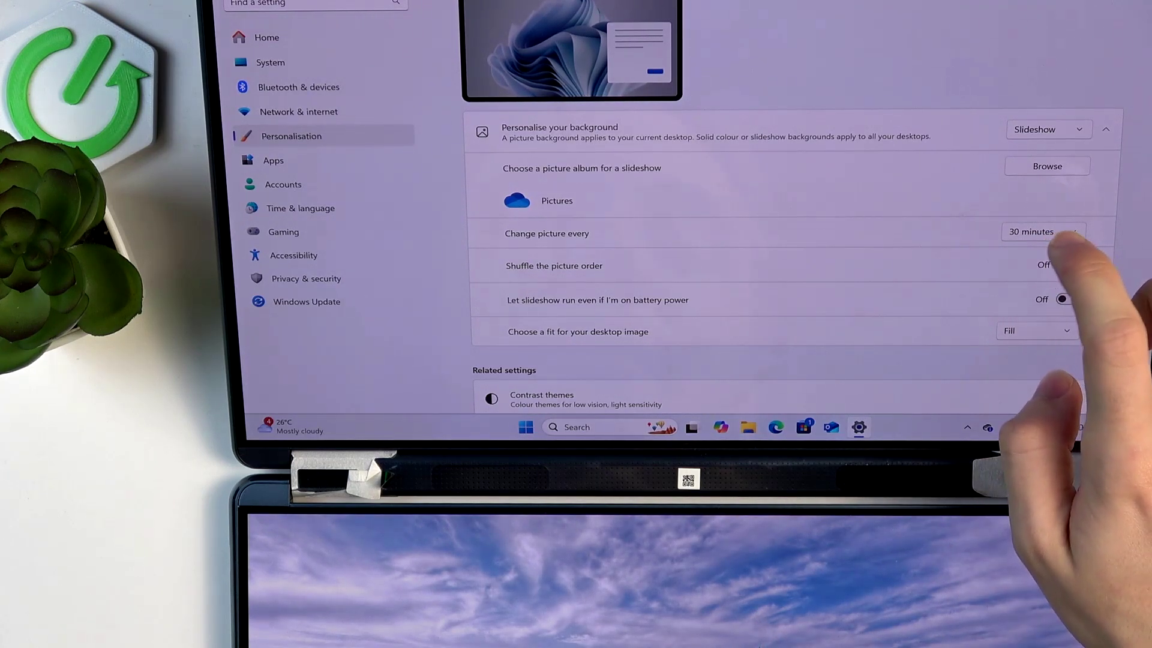
left_click(1044, 231)
- Return to Picture with the blue bloom image, then close Settings
left_click(1044, 129)
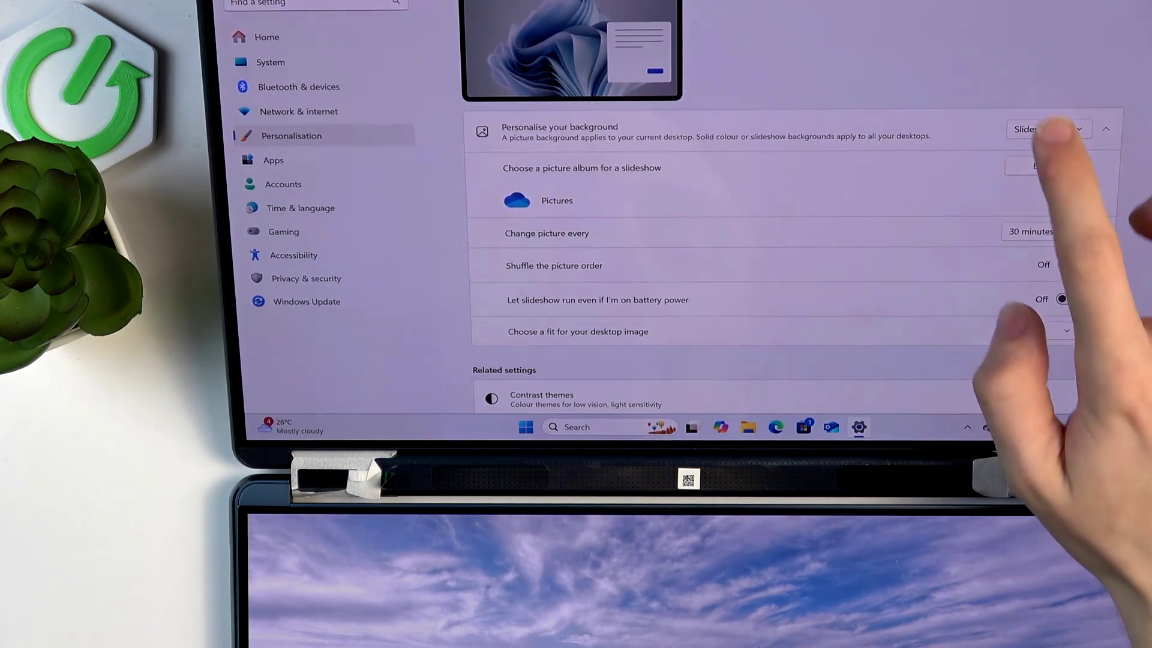
left_click(1035, 64)
left_click(535, 203)
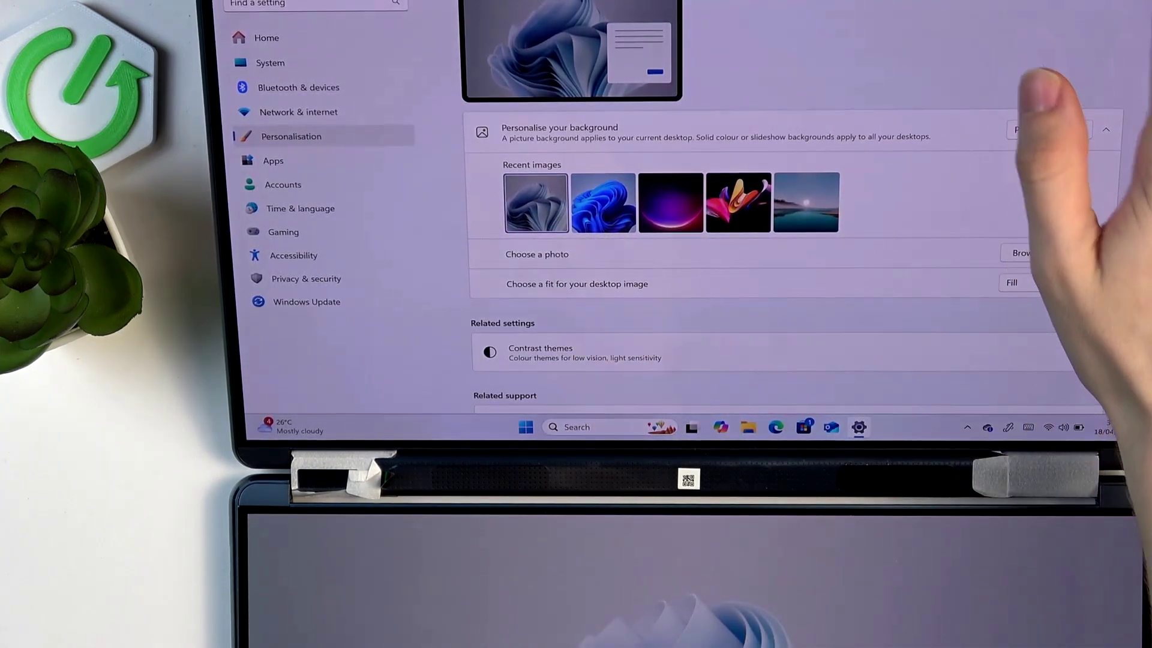
left_click(1130, 2)
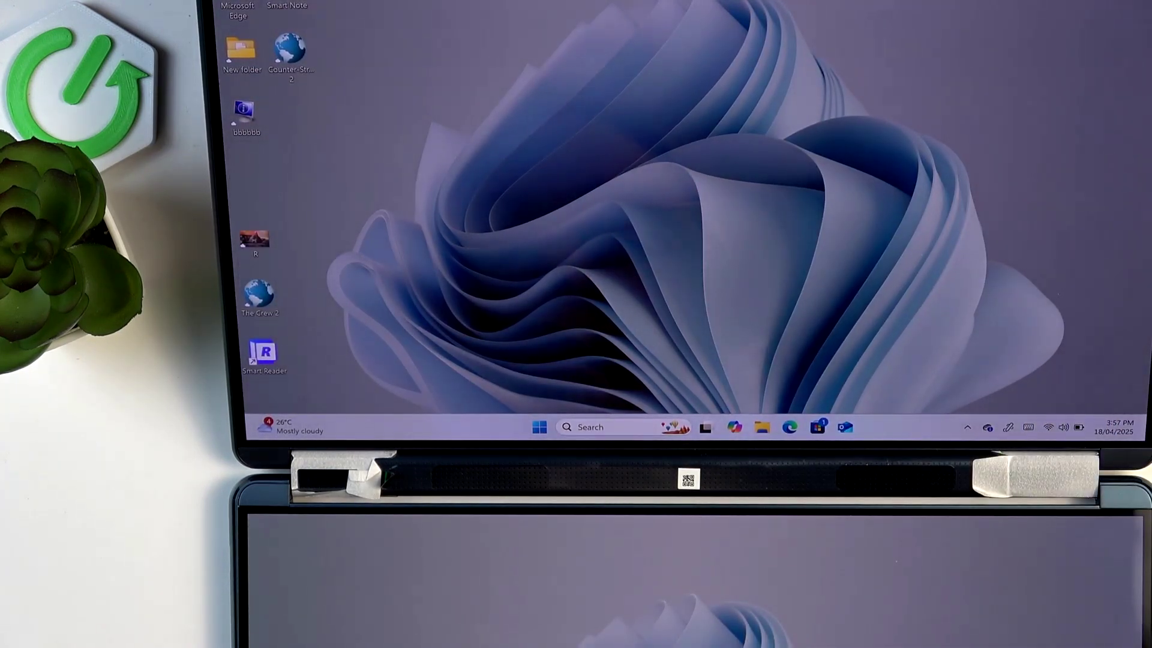